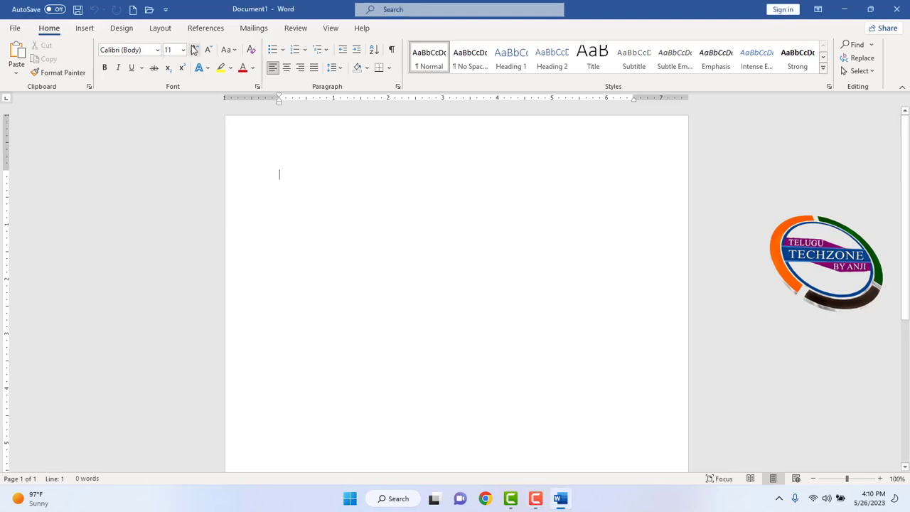
Switch the ribbon to the Insert tab in the blank Document1.
click(86, 29)
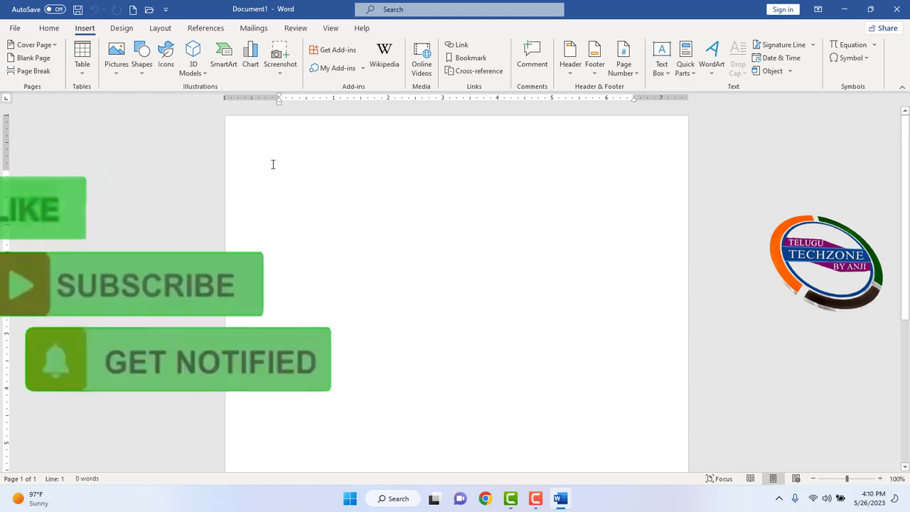
Open the stock icon library and filter it to the Education category.
click(167, 64)
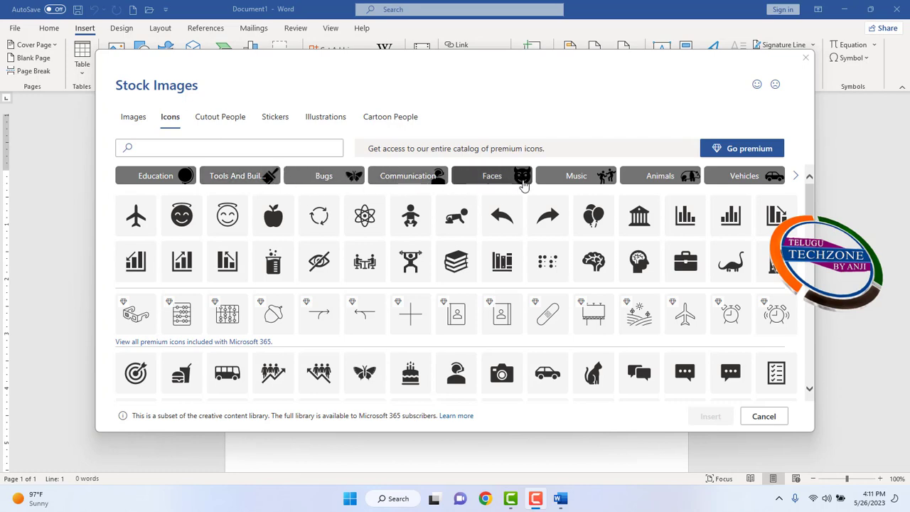
click(796, 176)
click(797, 176)
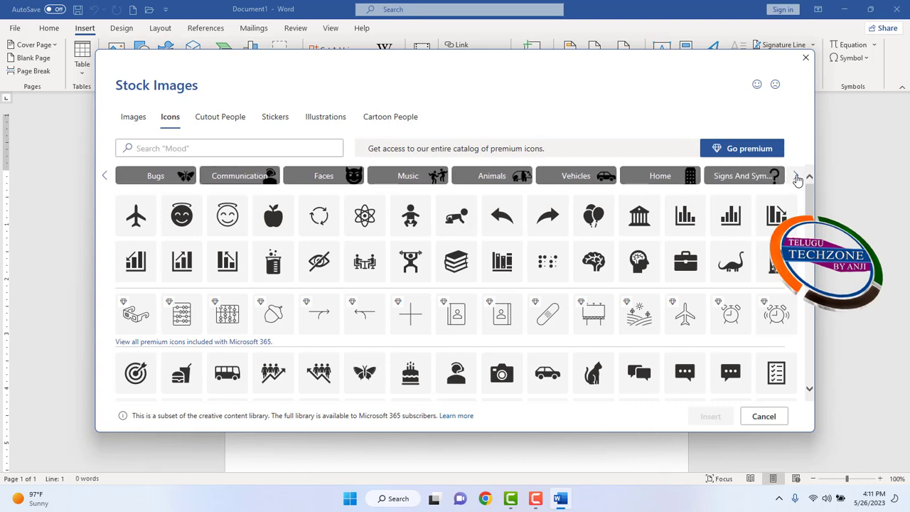
click(796, 178)
click(797, 177)
click(797, 178)
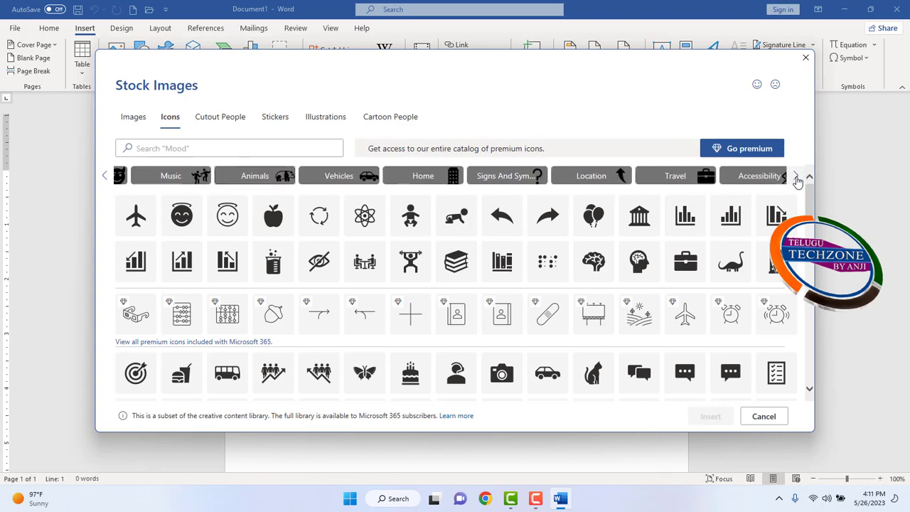
click(796, 178)
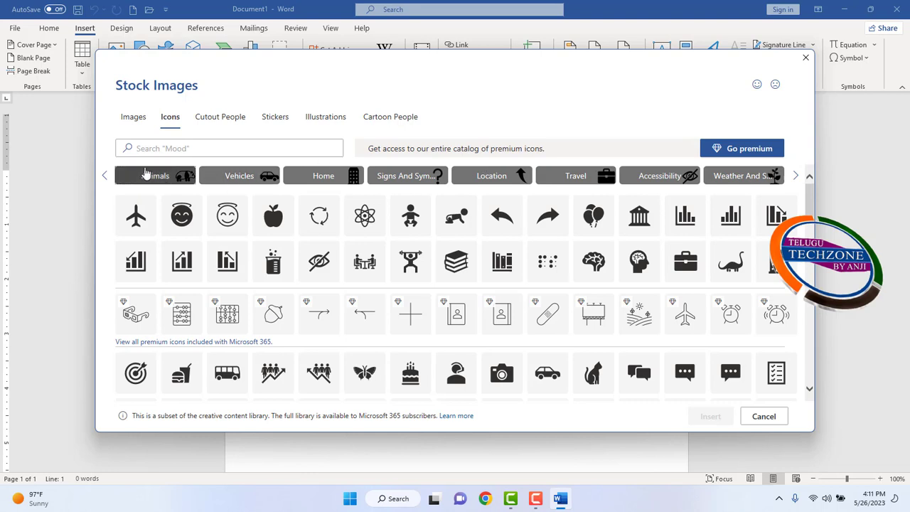
click(104, 181)
click(103, 182)
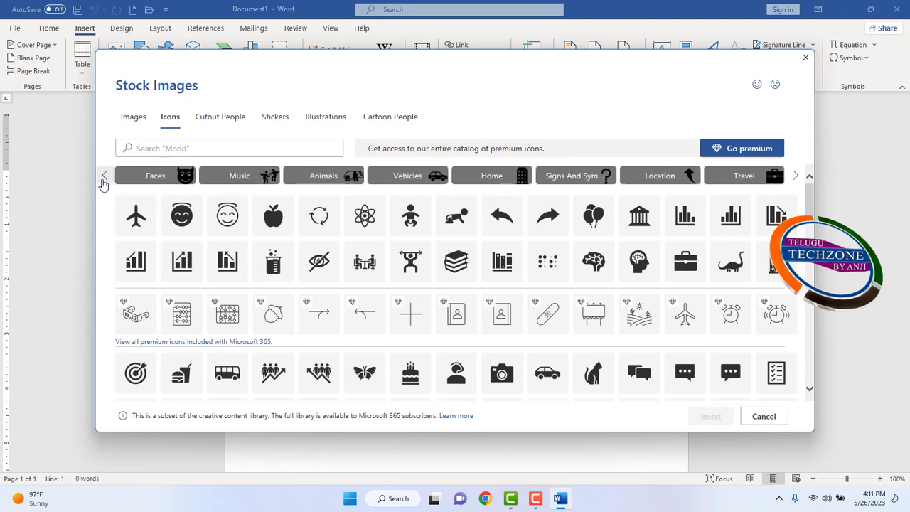
click(103, 181)
click(103, 182)
click(103, 182)
click(102, 182)
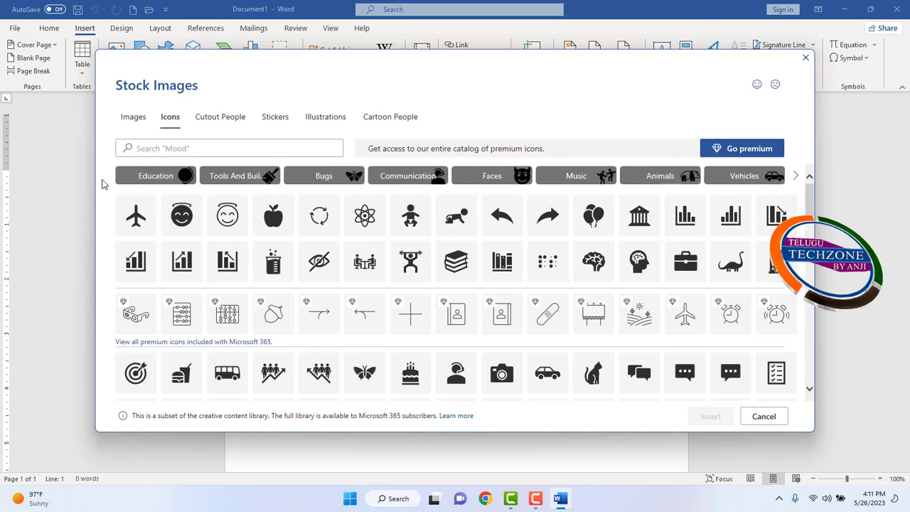
click(155, 180)
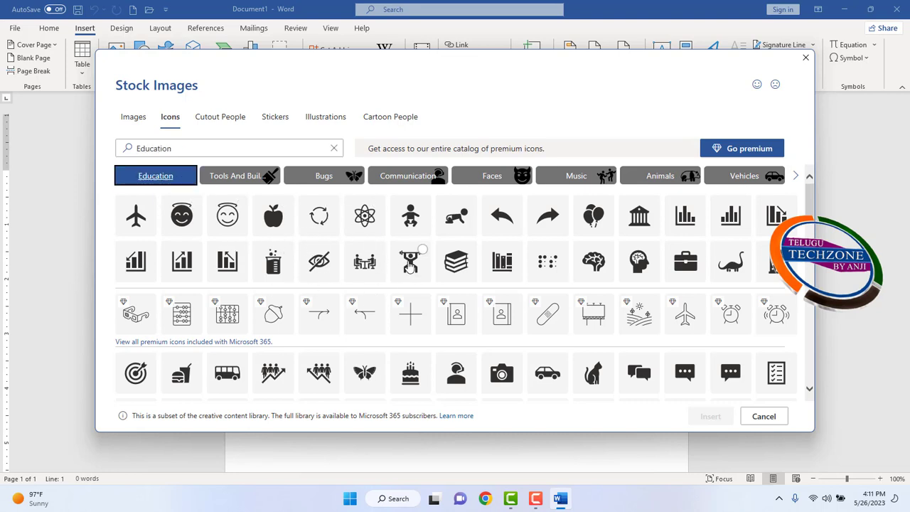
Select the teacher-at-a-board icon among the Education icons.
scroll(430, 348, down, 2)
scroll(430, 349, down, 2)
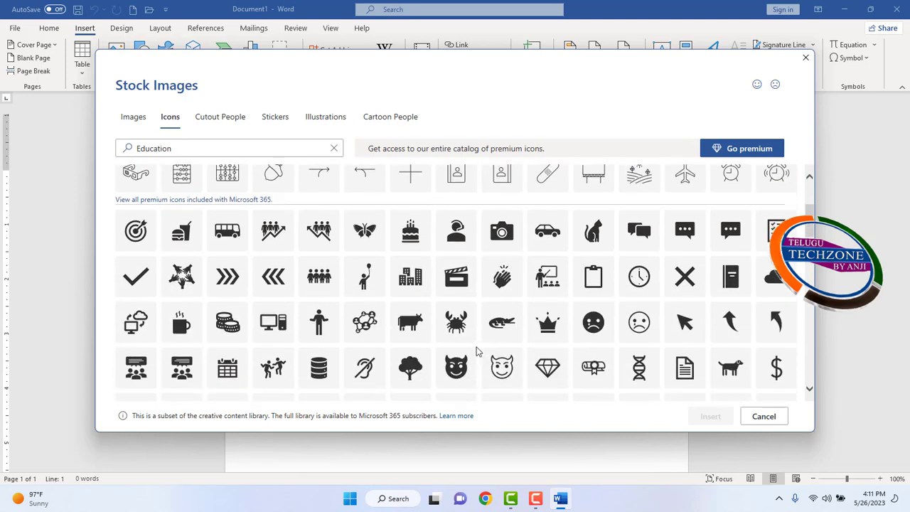
scroll(441, 333, down, 2)
scroll(384, 343, down, 2)
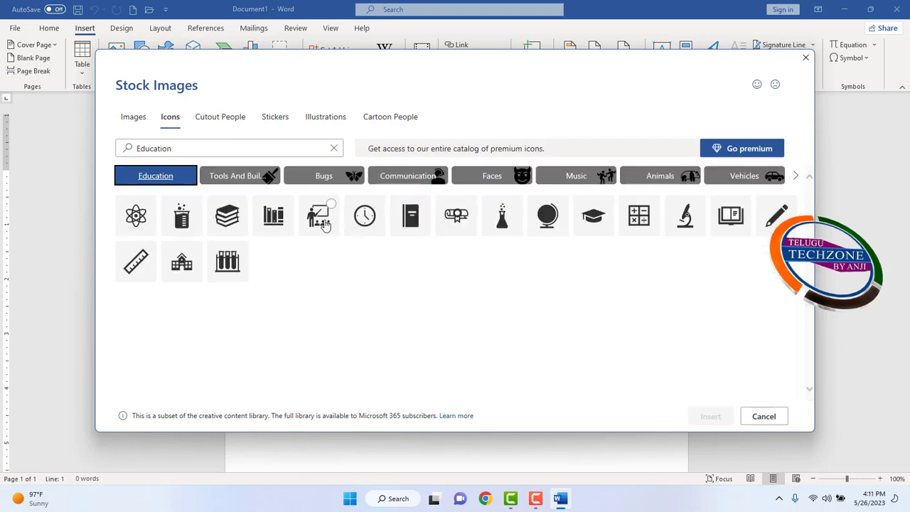
click(325, 225)
Insert the teacher icon, then add the stock photo of two people at a wall of notes.
click(705, 417)
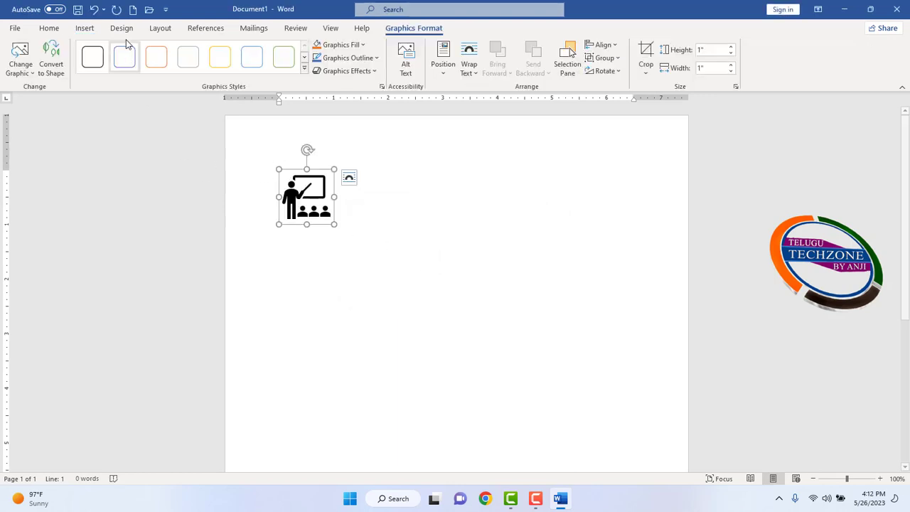
click(84, 28)
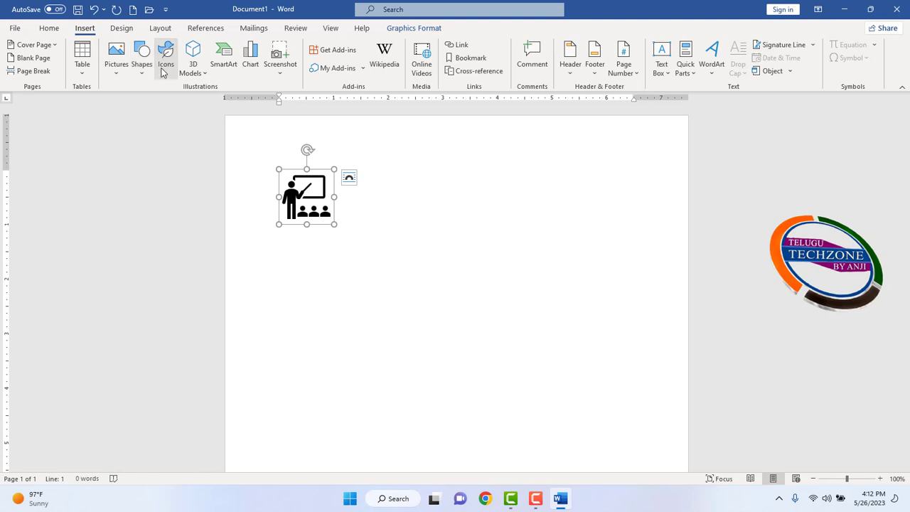
click(162, 73)
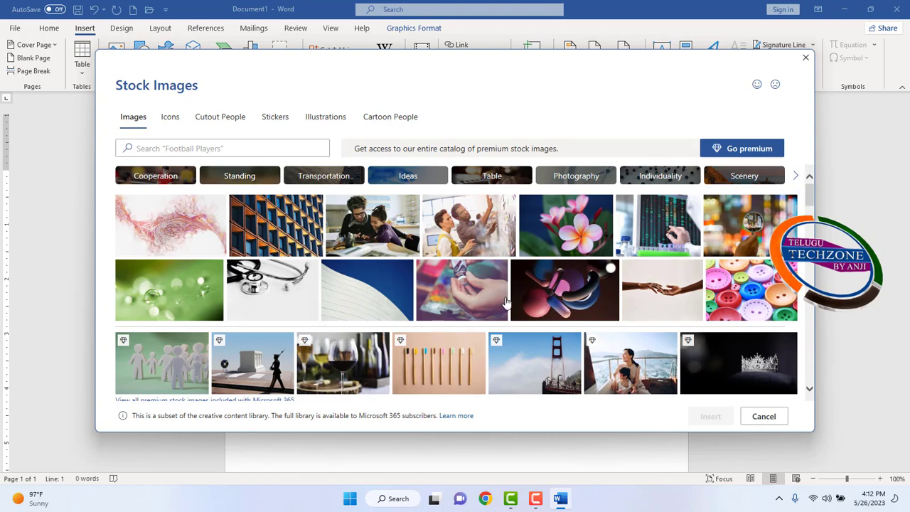
click(455, 238)
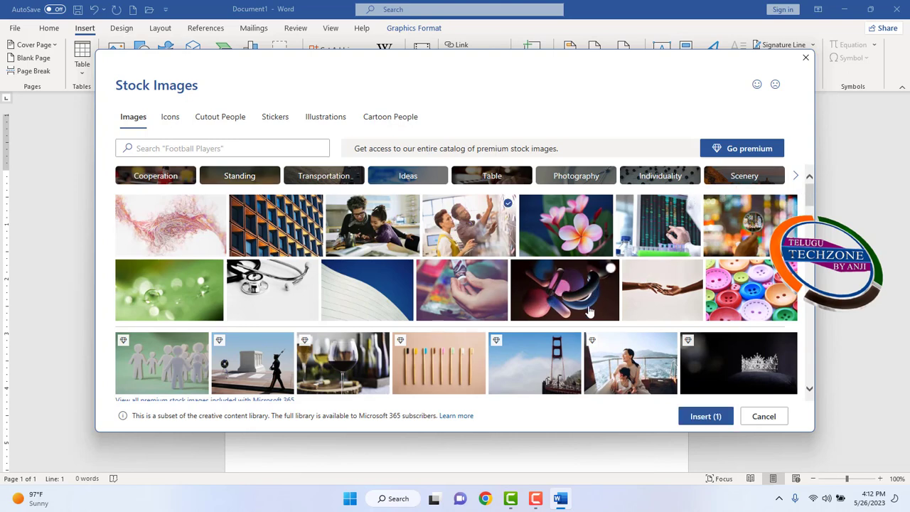
click(714, 421)
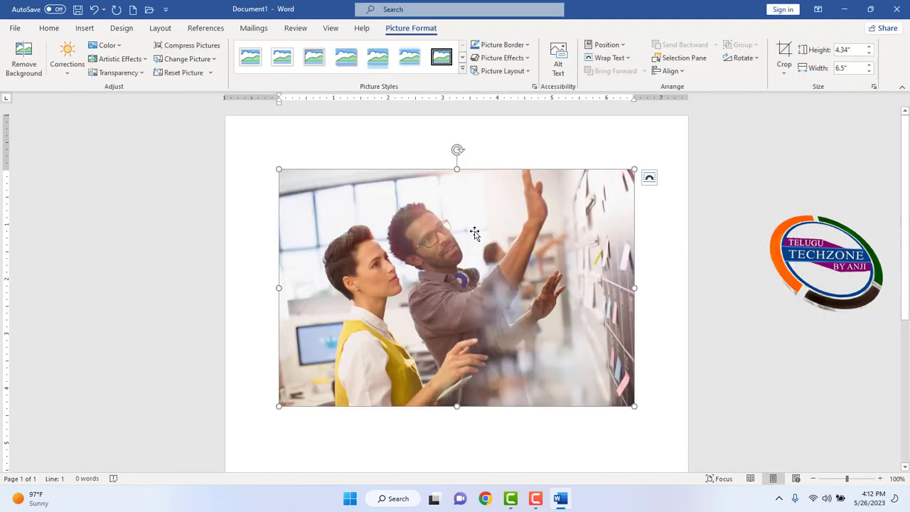
Delete the photo and insert the Cutout People image of a woman writing in a black folder.
key(Delete)
click(86, 32)
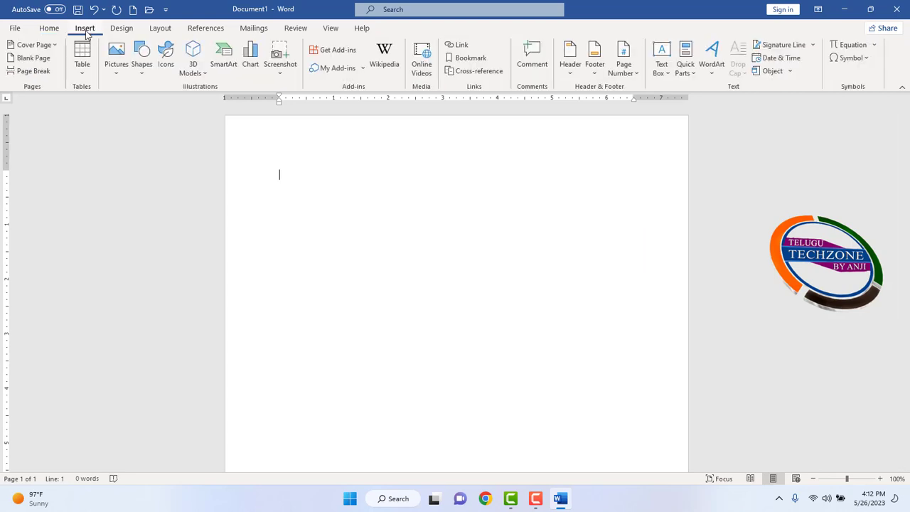
click(166, 55)
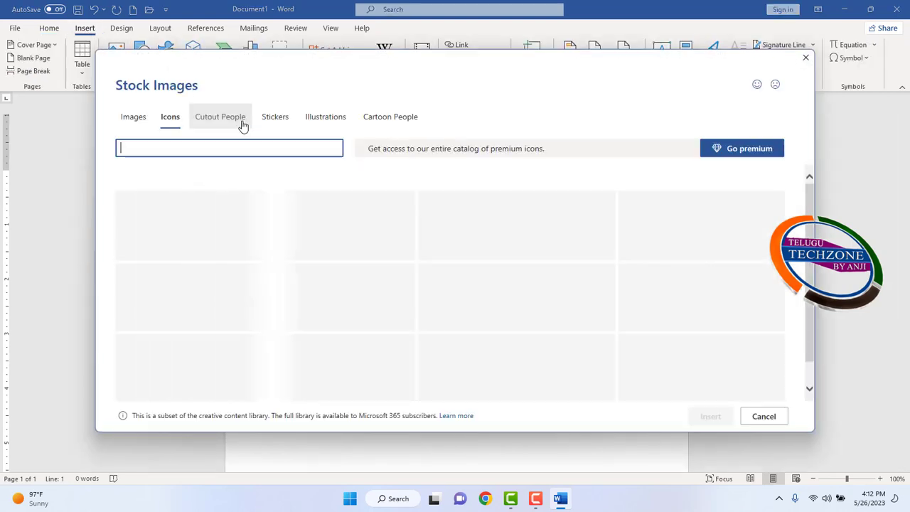
click(223, 121)
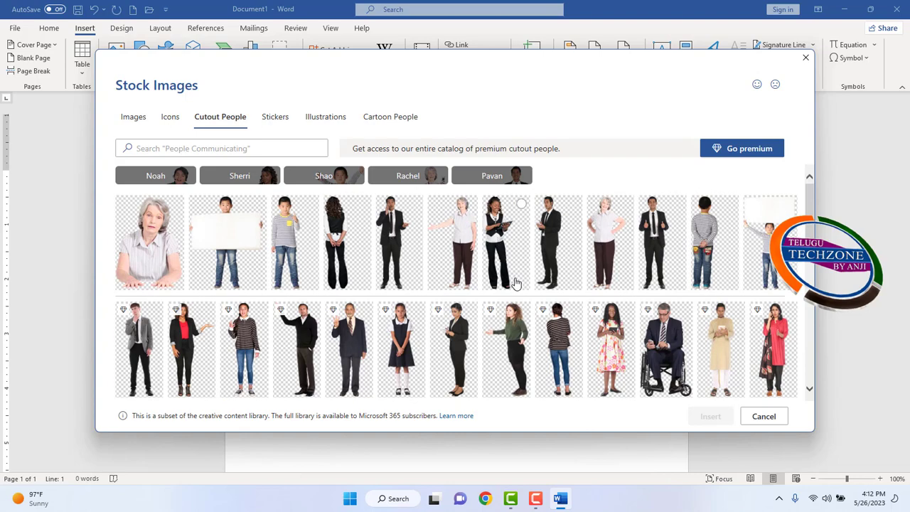
scroll(506, 292, down, 2)
scroll(503, 324, down, 2)
scroll(503, 324, down, 1)
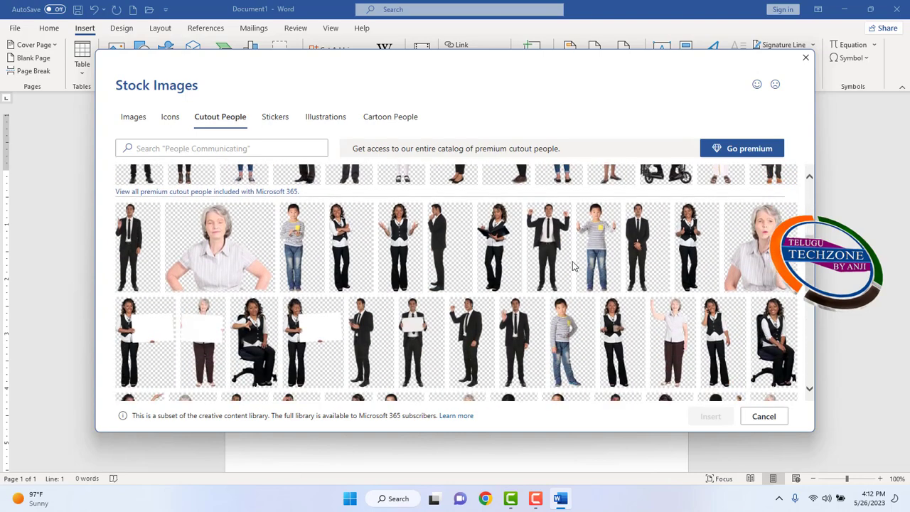
scroll(512, 238, up, 2)
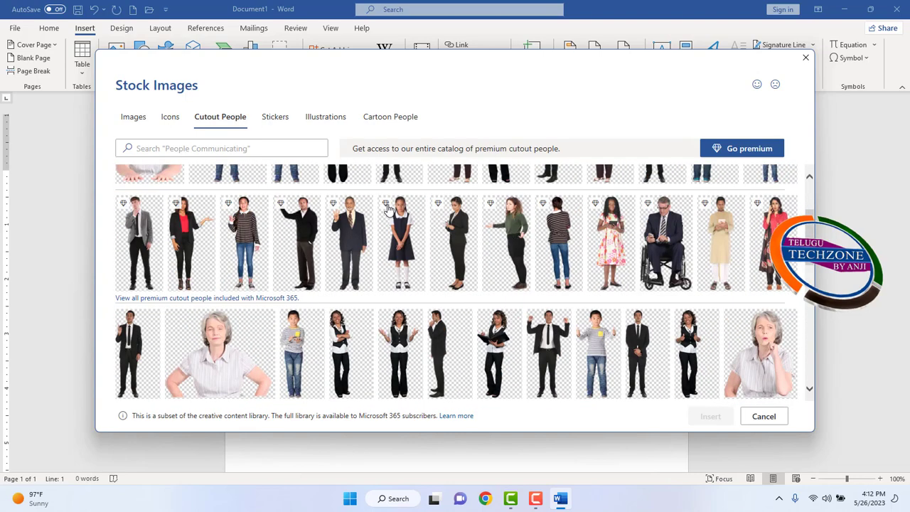
scroll(530, 313, down, 1)
scroll(500, 336, down, 1)
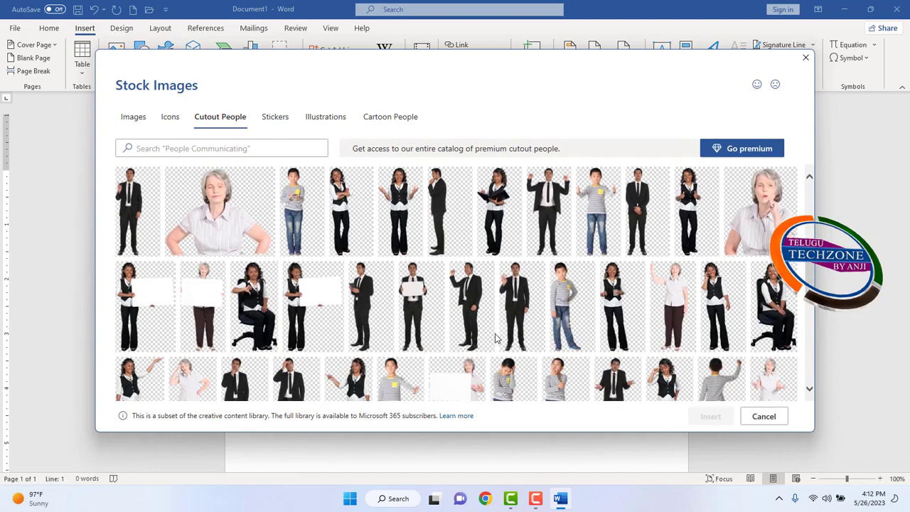
click(491, 213)
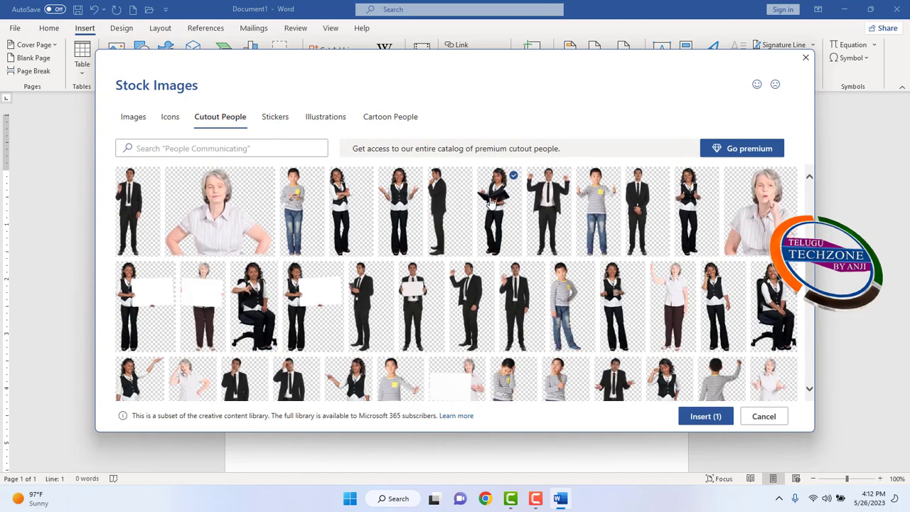
click(701, 419)
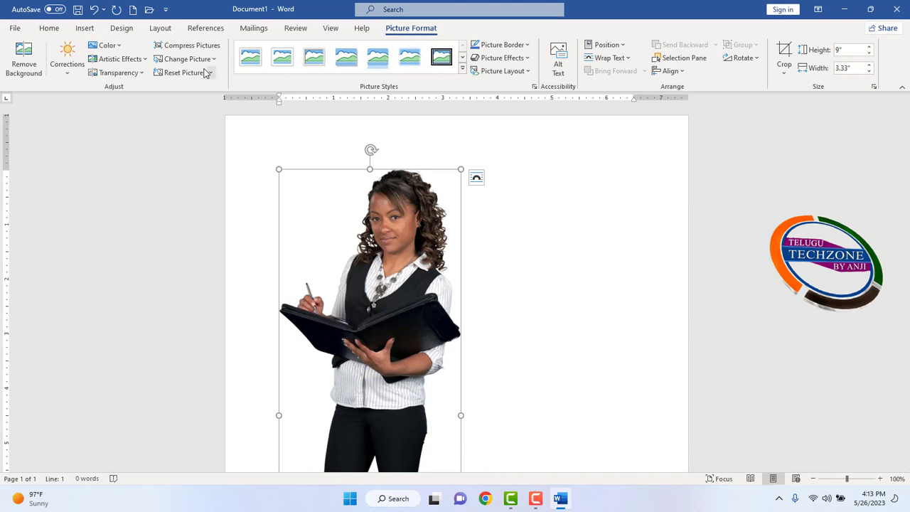
Delete the cutout woman and insert the Stickers image of a grey cat driving a mint-green car.
key(Delete)
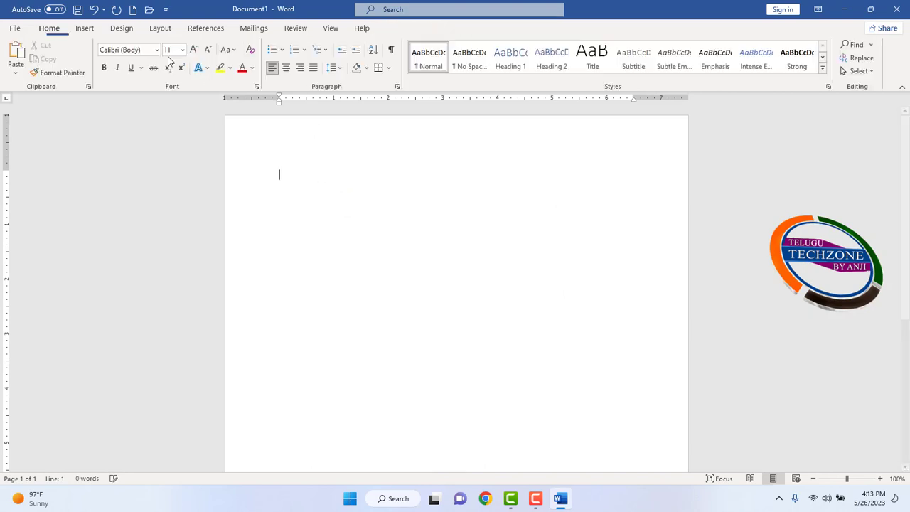
click(85, 27)
click(167, 62)
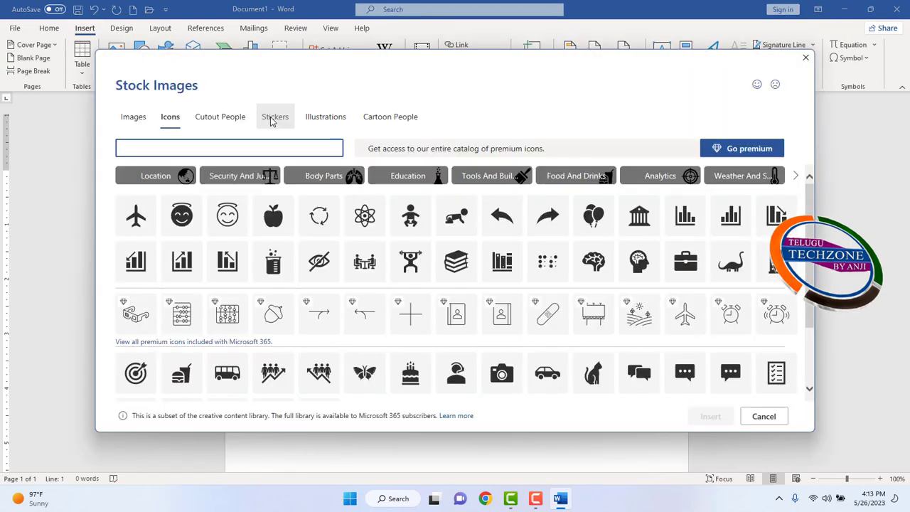
click(271, 121)
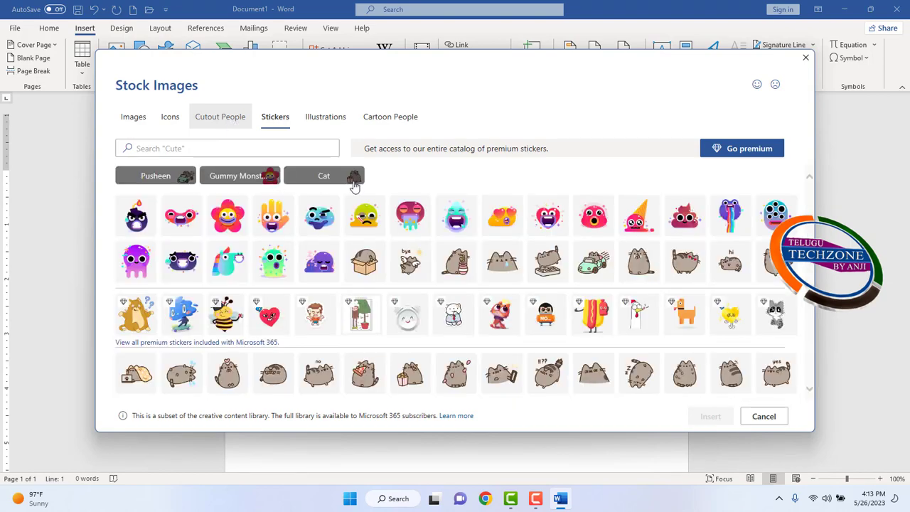
click(220, 116)
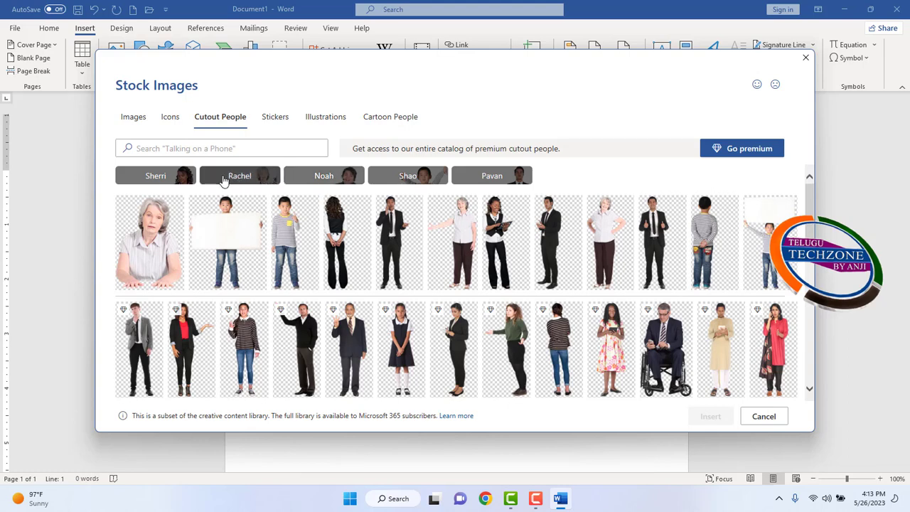
click(273, 116)
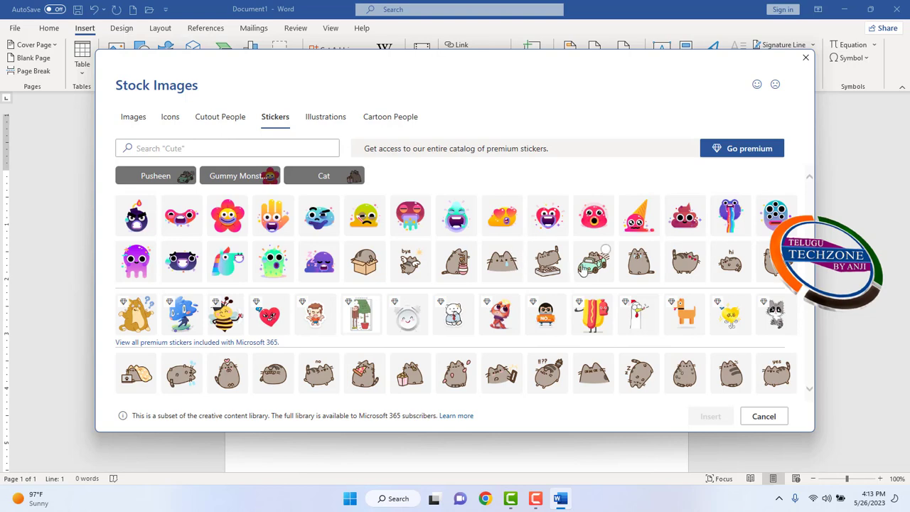
click(592, 264)
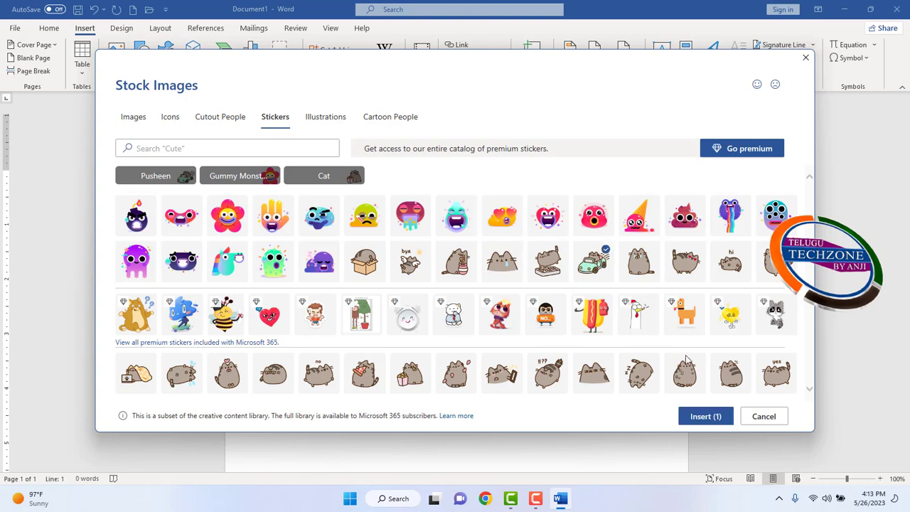
click(706, 420)
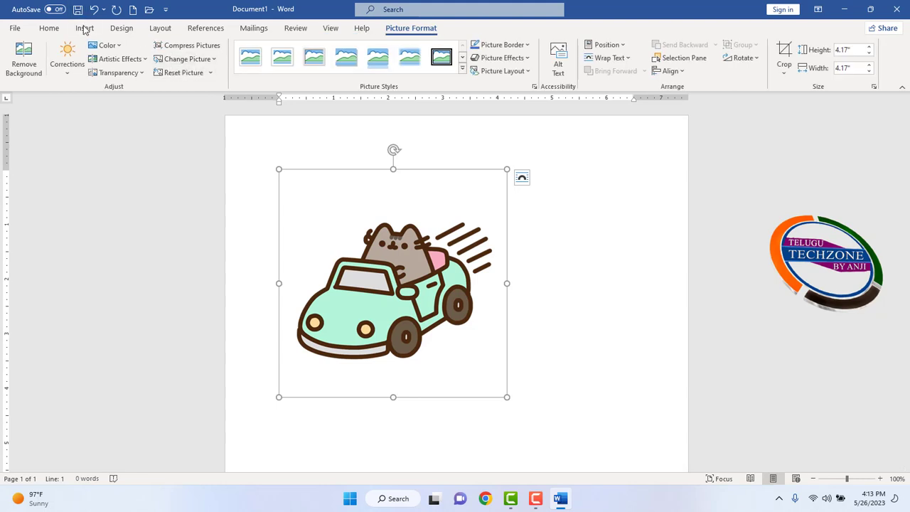
Open the stock images library to the Cartoon People collection.
click(84, 29)
click(164, 58)
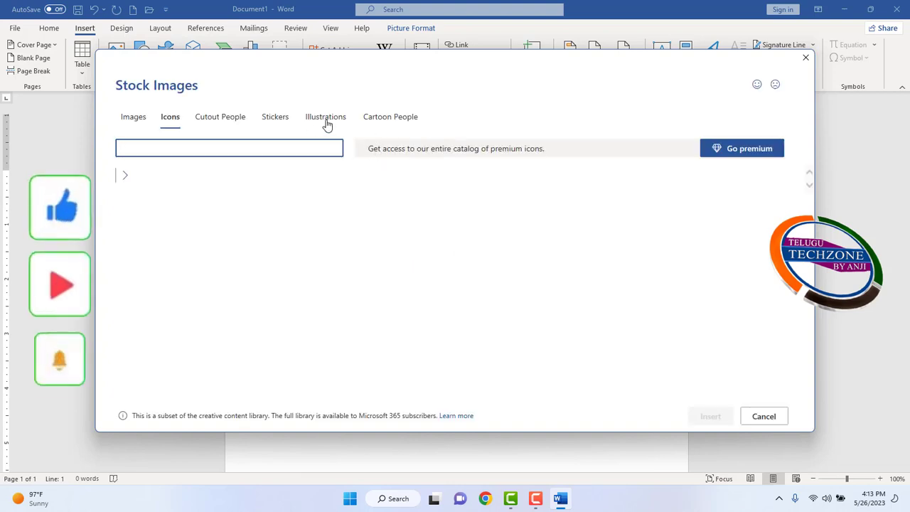
key(Right)
key(Right)
key(Right)
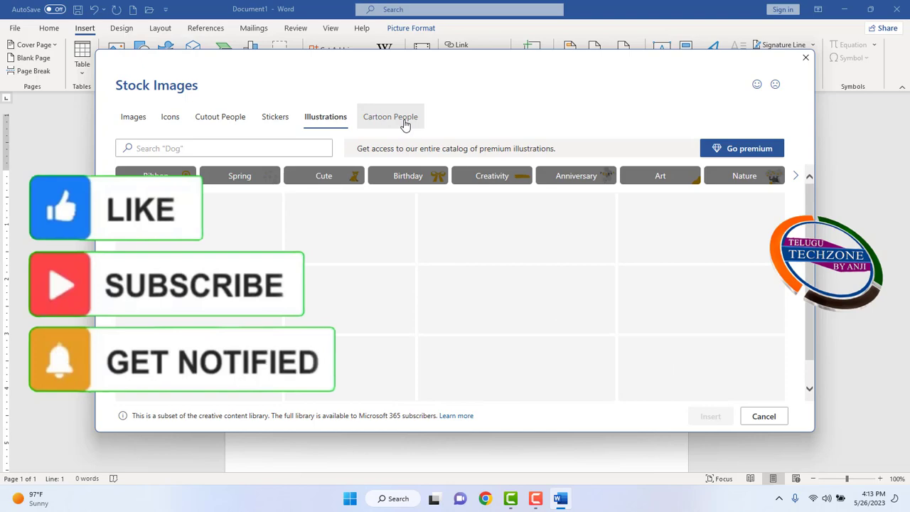
click(403, 122)
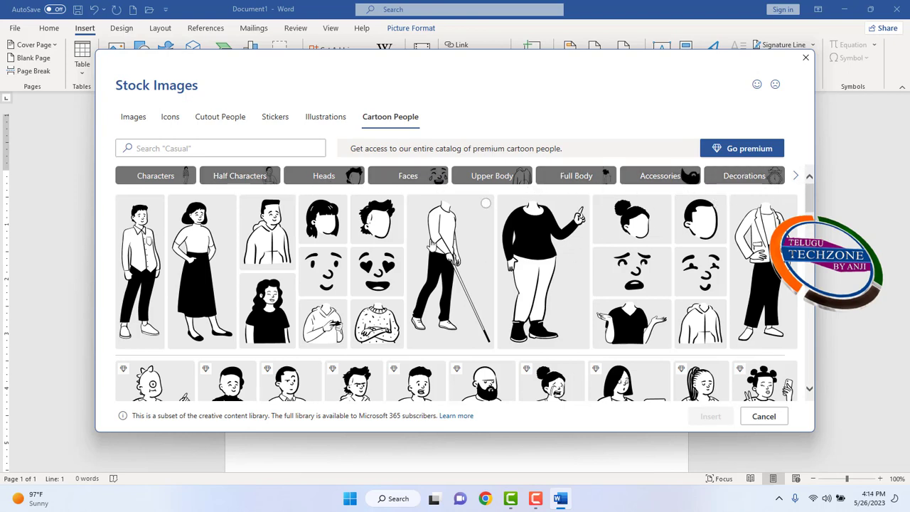
Select the cartoon woman in a black sweater pointing upward.
scroll(395, 255, down, 2)
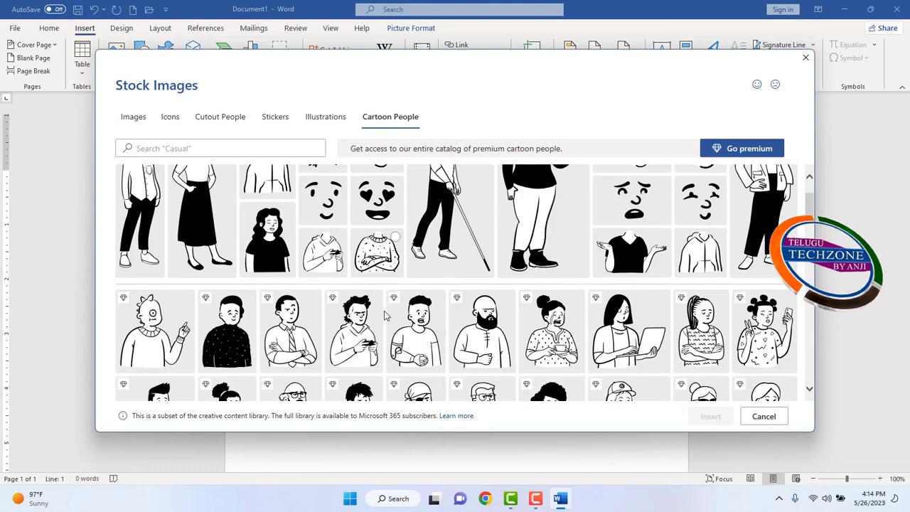
scroll(396, 242, down, 2)
scroll(418, 304, down, 2)
scroll(418, 303, down, 2)
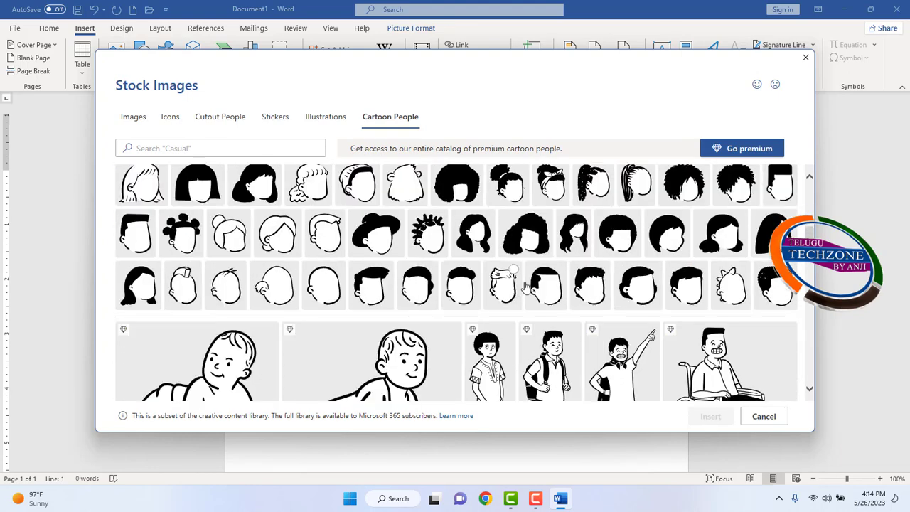
scroll(598, 226, up, 2)
scroll(593, 228, up, 2)
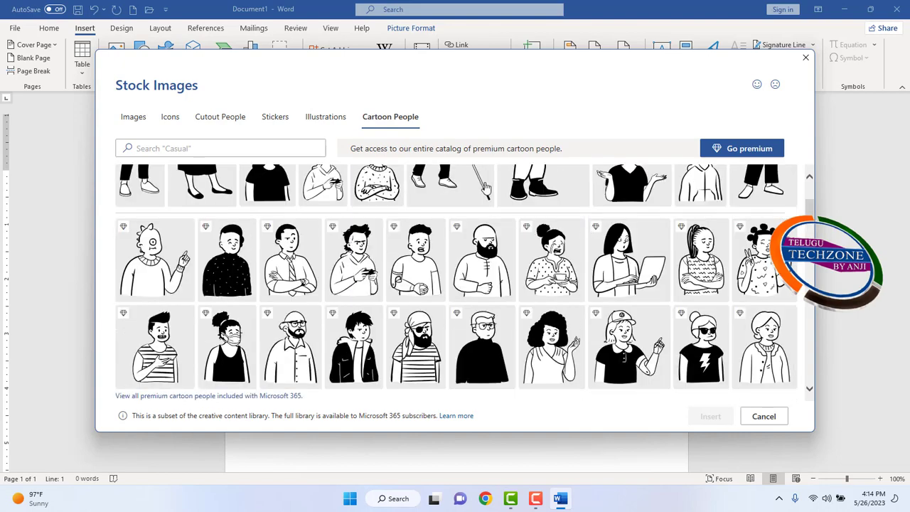
scroll(503, 311, down, 2)
scroll(502, 311, down, 2)
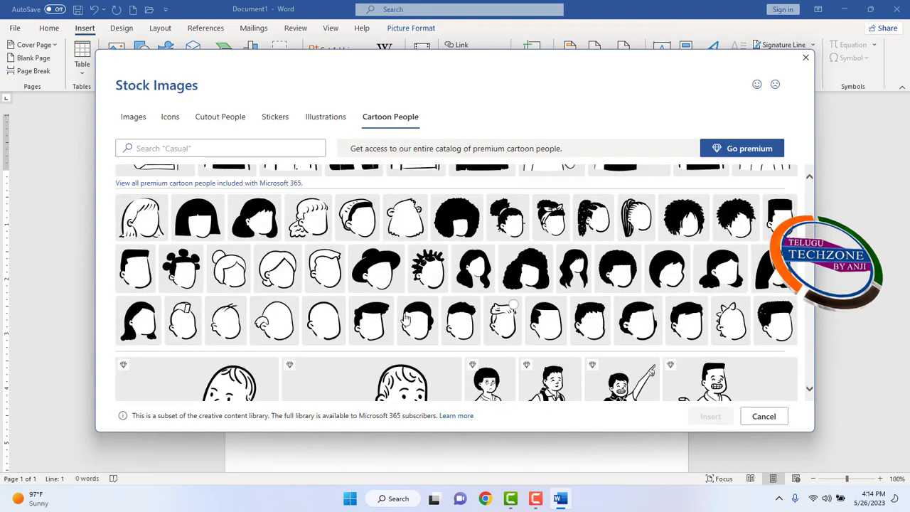
scroll(492, 316, down, 3)
scroll(495, 316, down, 2)
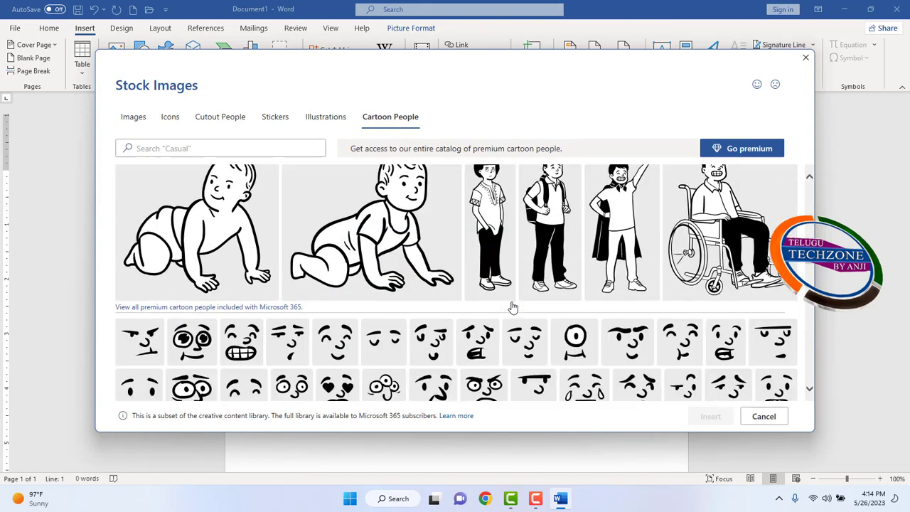
scroll(496, 316, down, 1)
scroll(426, 249, up, 5)
scroll(380, 196, up, 1)
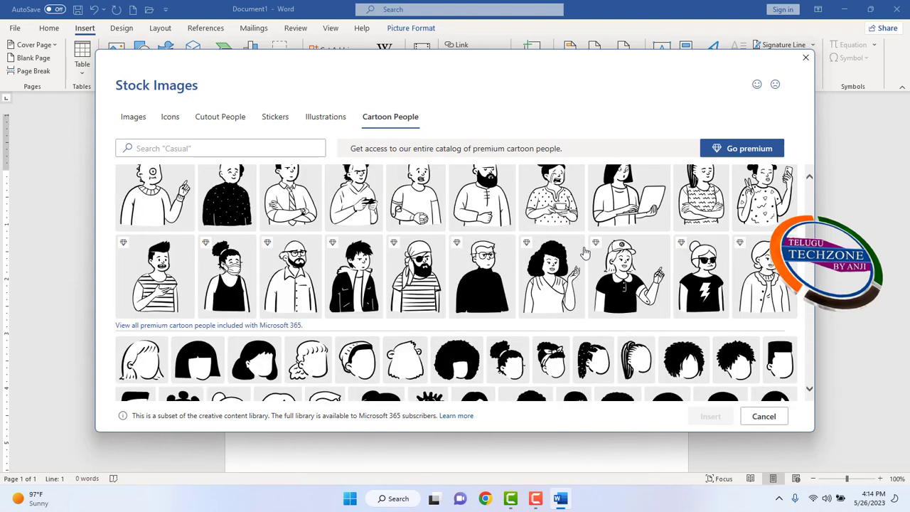
scroll(606, 250, up, 3)
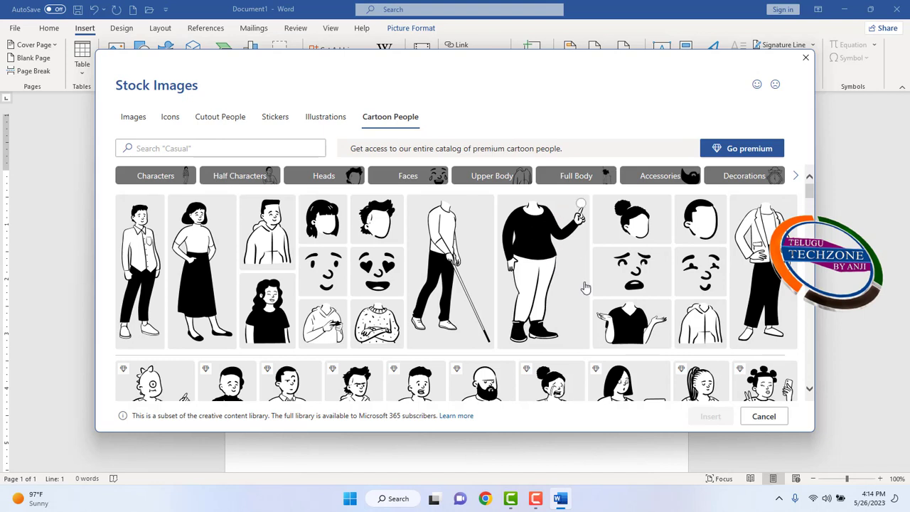
click(585, 217)
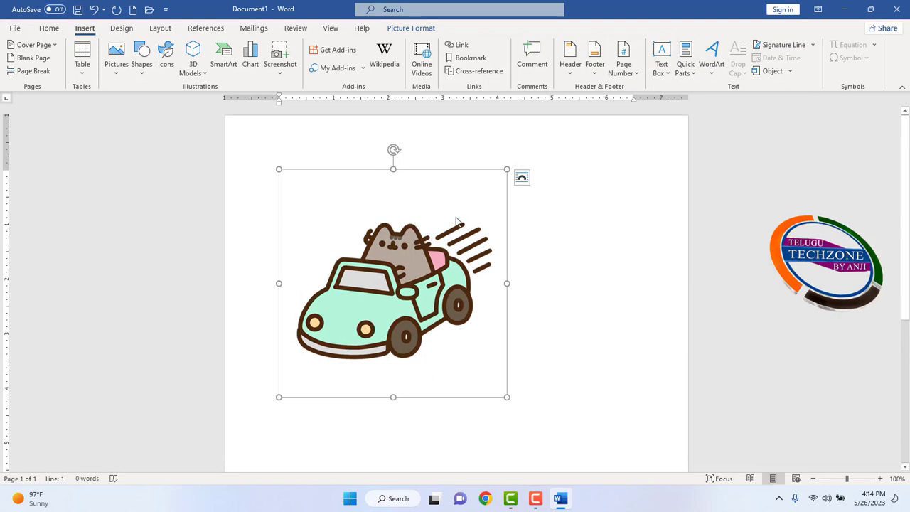
Delete the cat-in-car sticker and the cartoon woman figure from the page.
key(Delete)
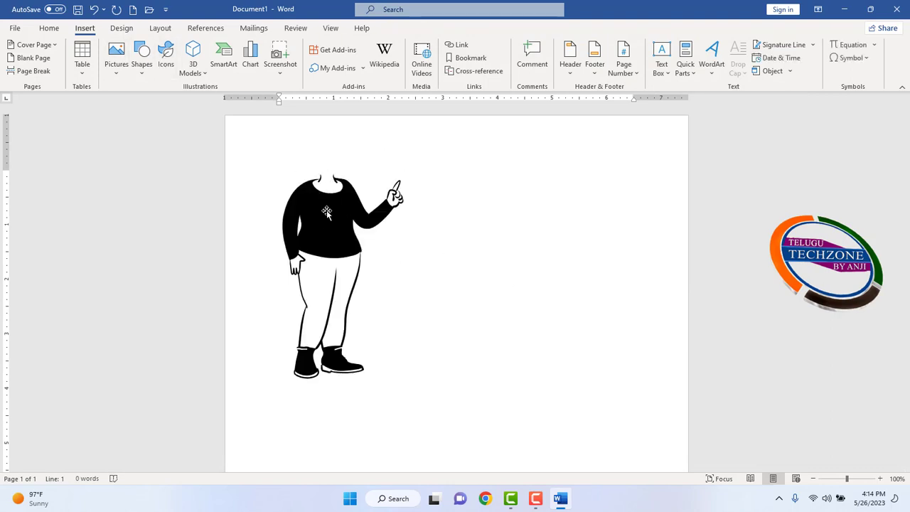
click(325, 215)
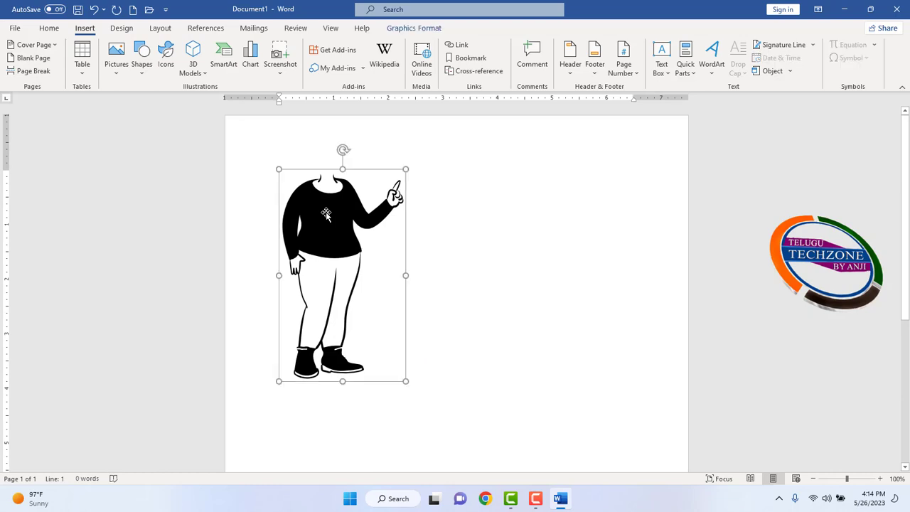
key(Delete)
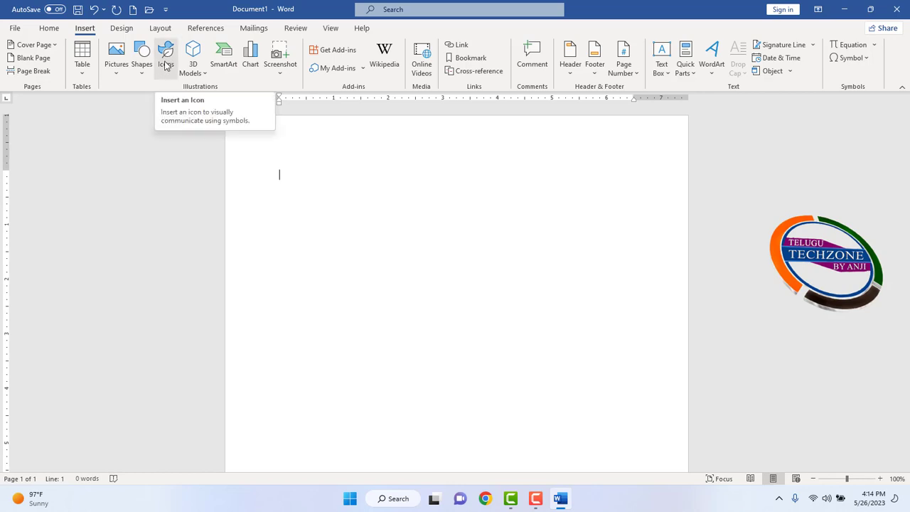
click(165, 64)
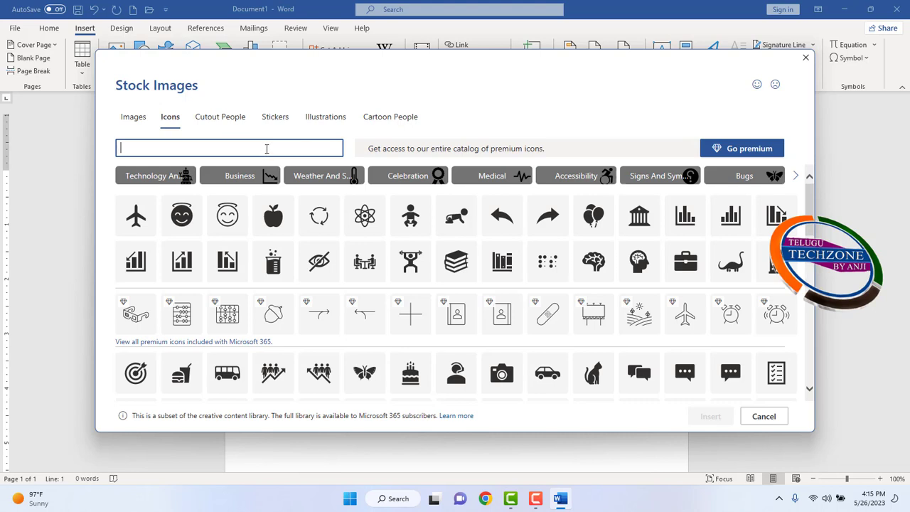
text(animsa)
key(BackSpace)
key(BackSpace)
text(al)
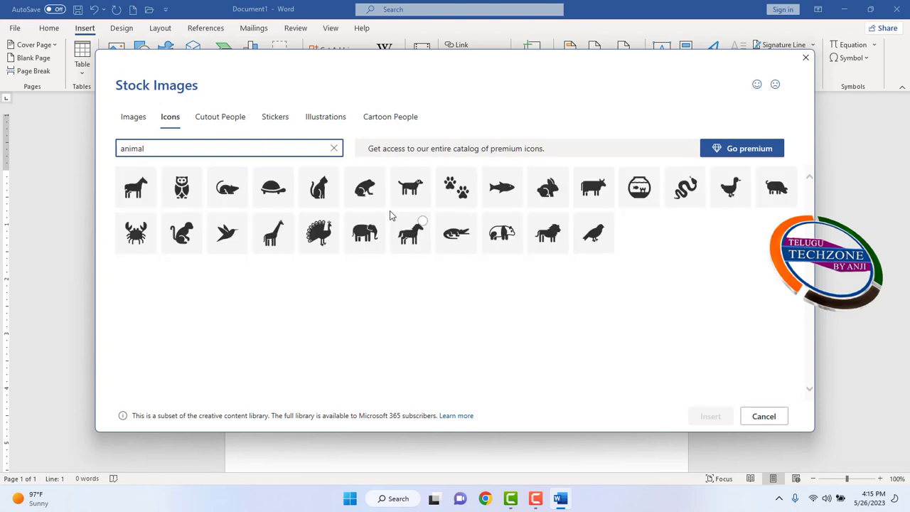
click(759, 419)
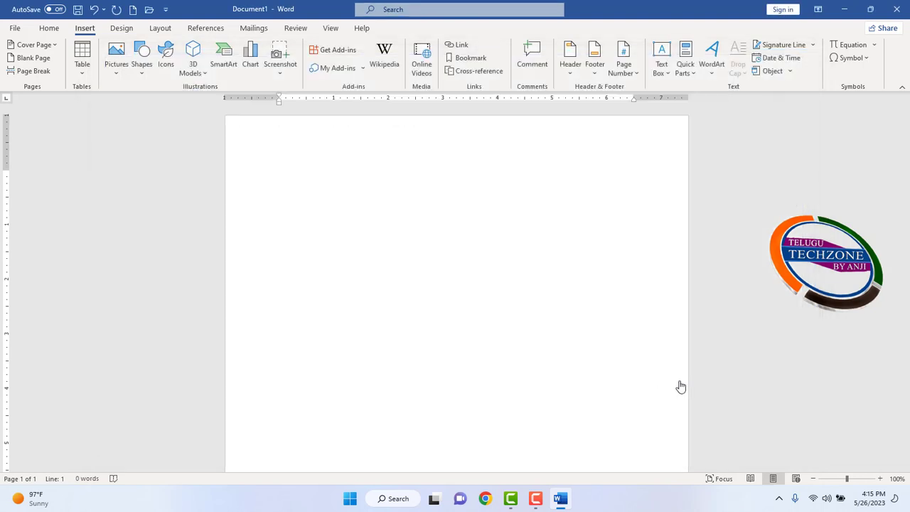